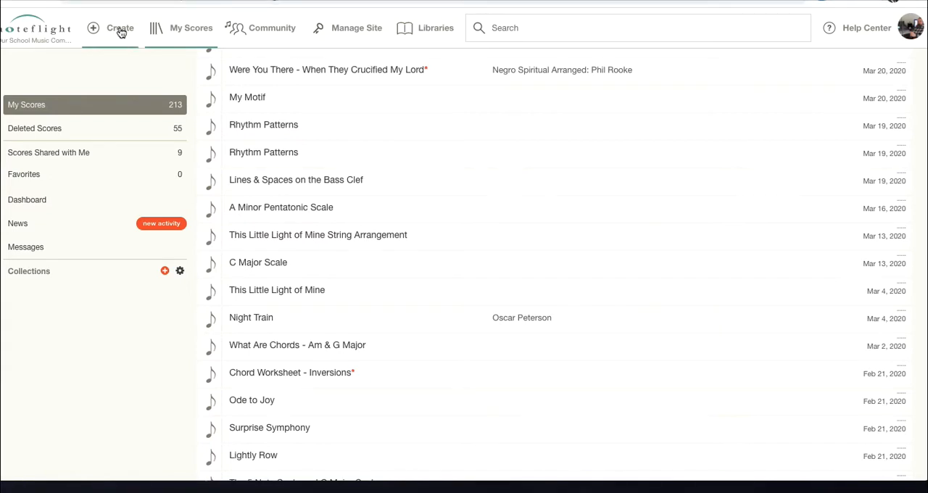
- Create a new blank Treble Clef score and title it "Pentatonic Melody"
click(121, 33)
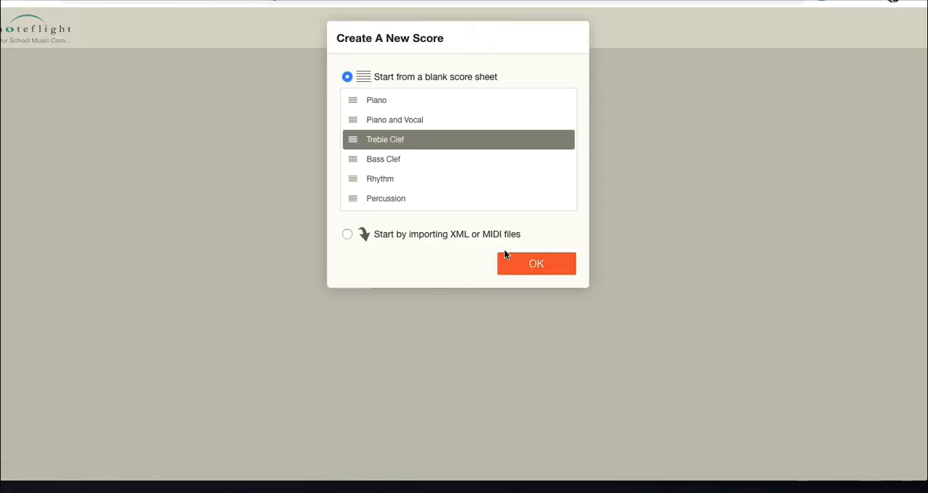
click(520, 266)
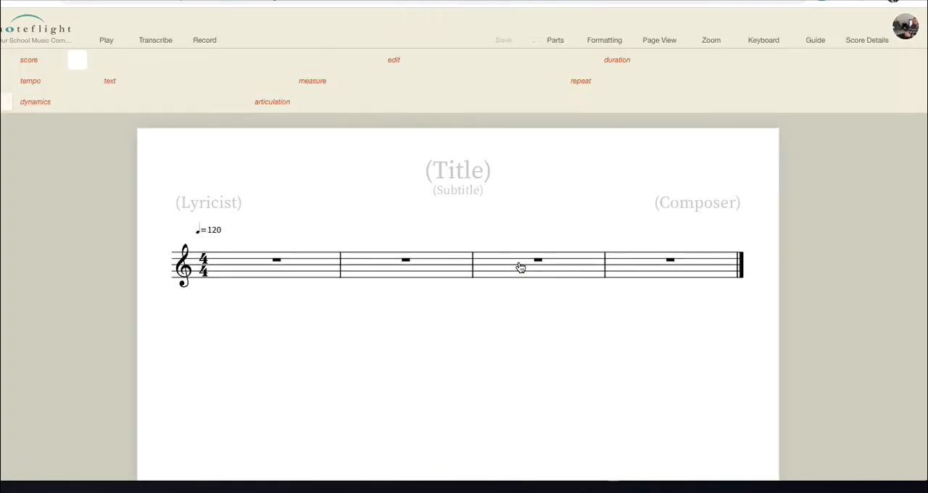
click(465, 195)
text(P)
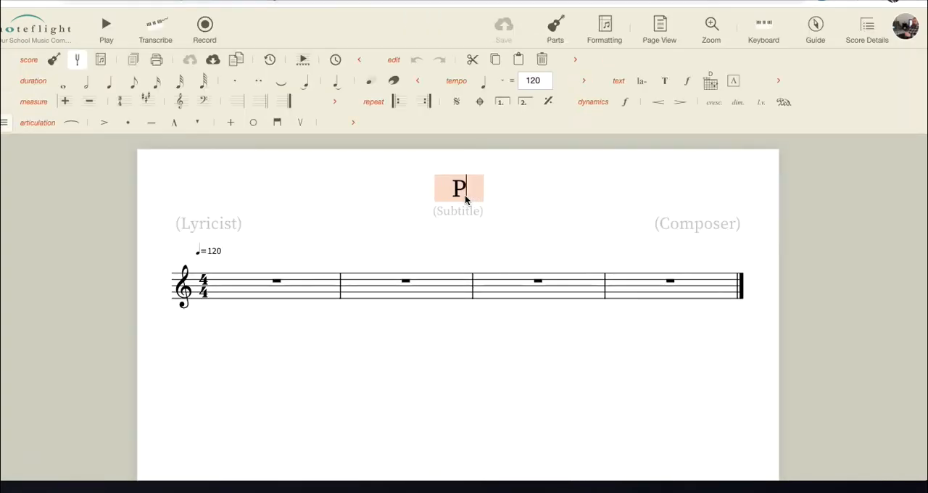
text(entatonic Melody)
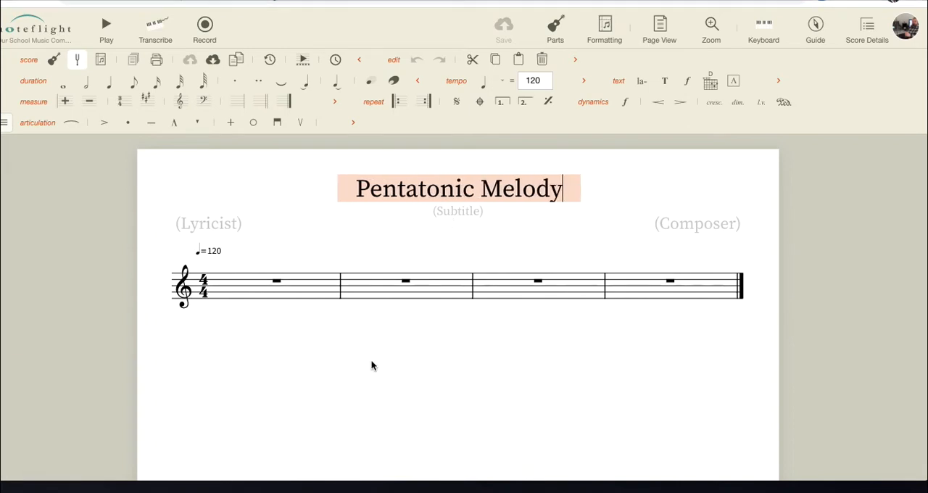
click(351, 354)
- Enter the ascending pentatonic scale A, C, D, E, G, A as quarter notes, starting in measure 1
click(262, 290)
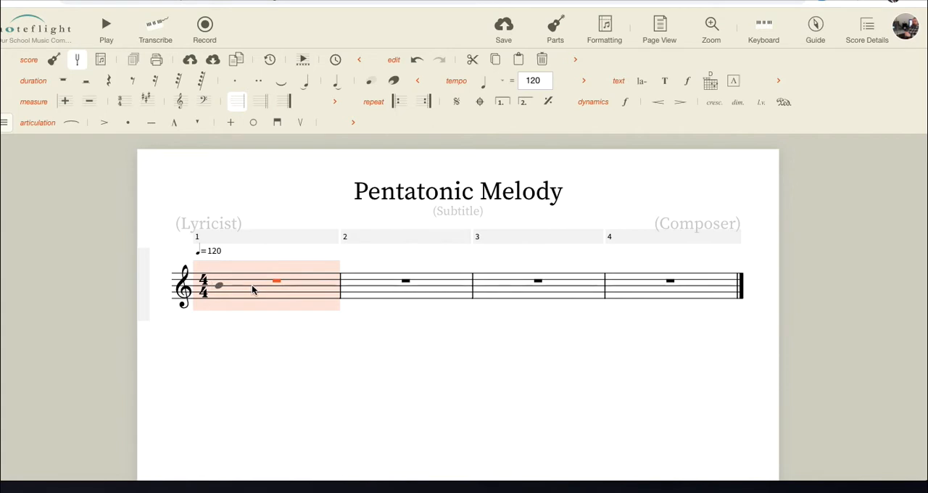
click(252, 291)
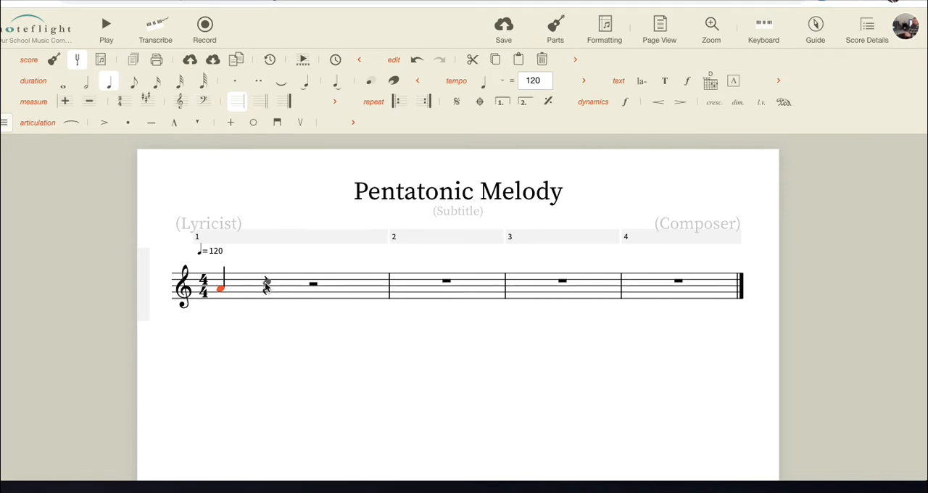
click(266, 284)
click(312, 282)
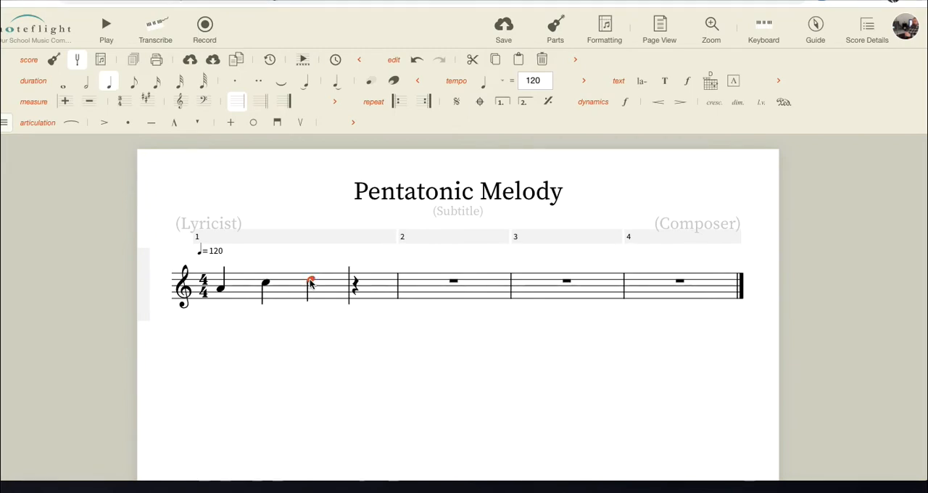
click(356, 278)
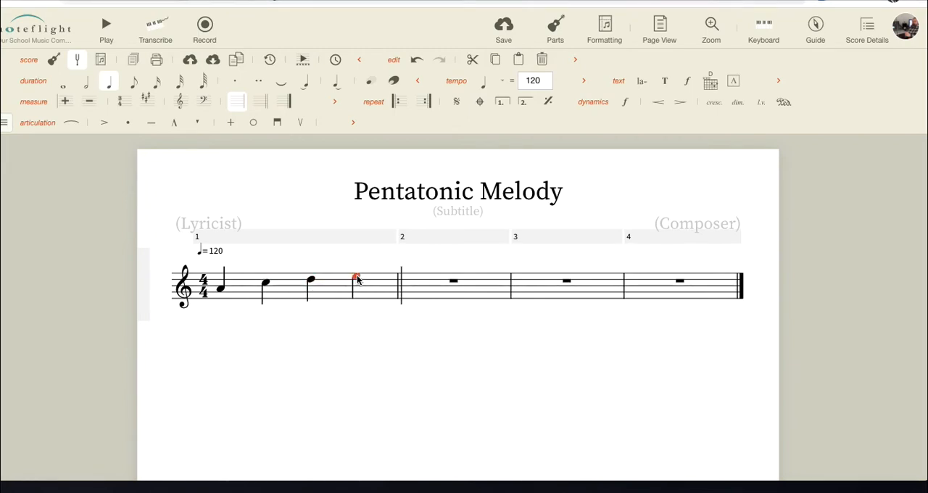
click(415, 271)
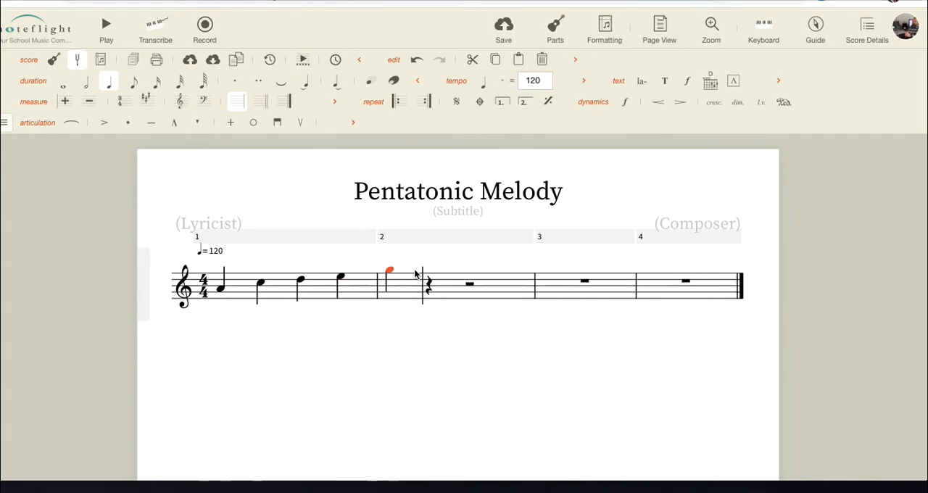
click(429, 268)
- Add the letter names A, C, D, E, G and A as lyrics beneath the six scale notes
click(222, 289)
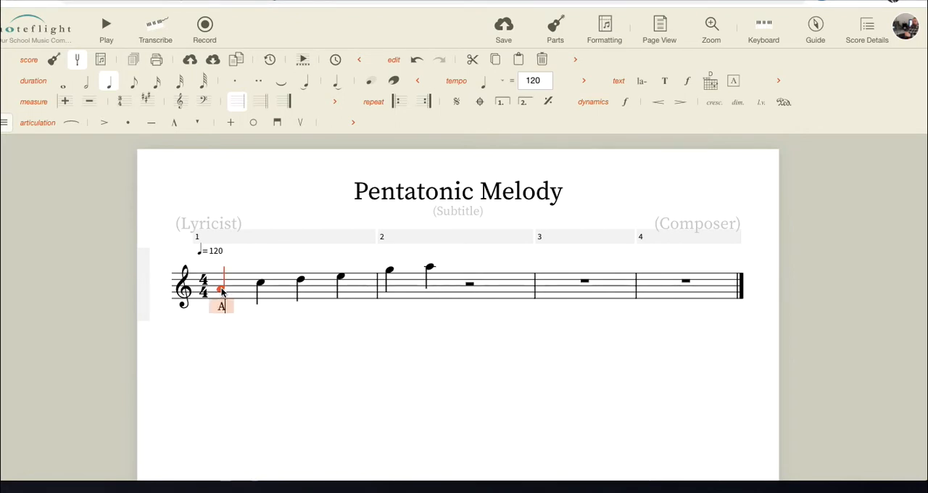
key(space)
text(C)
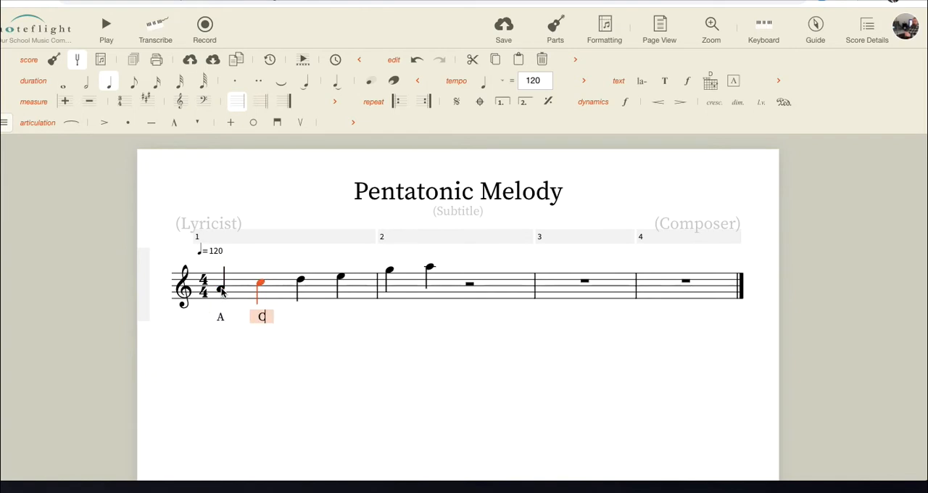
key(space)
text(D)
key(space)
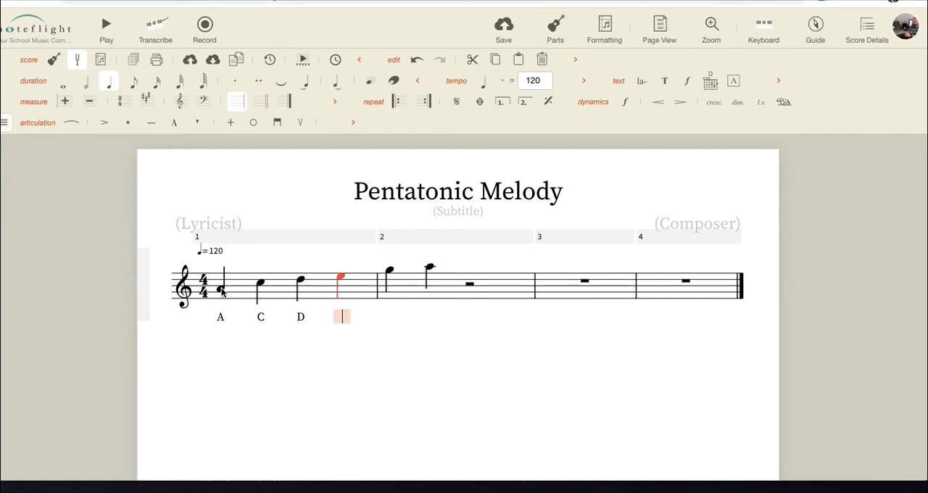
text(E)
key(space)
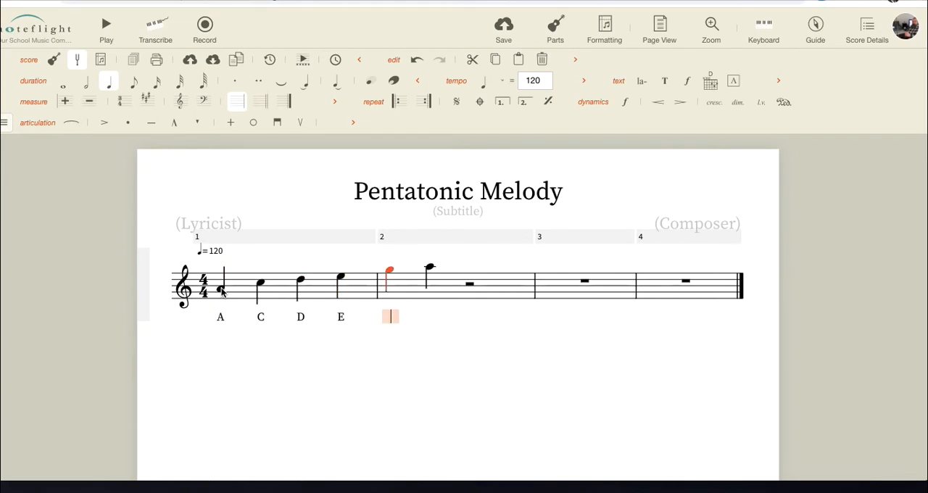
text(G)
key(space)
text(A)
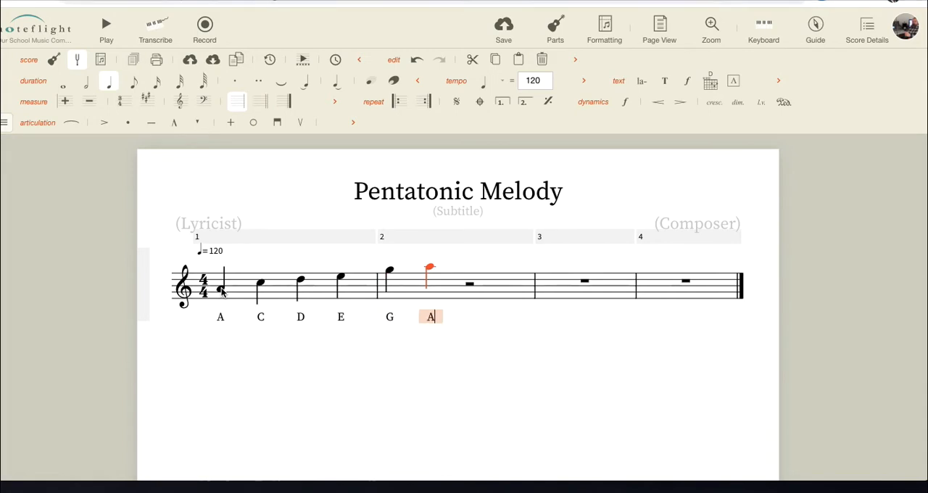
click(242, 382)
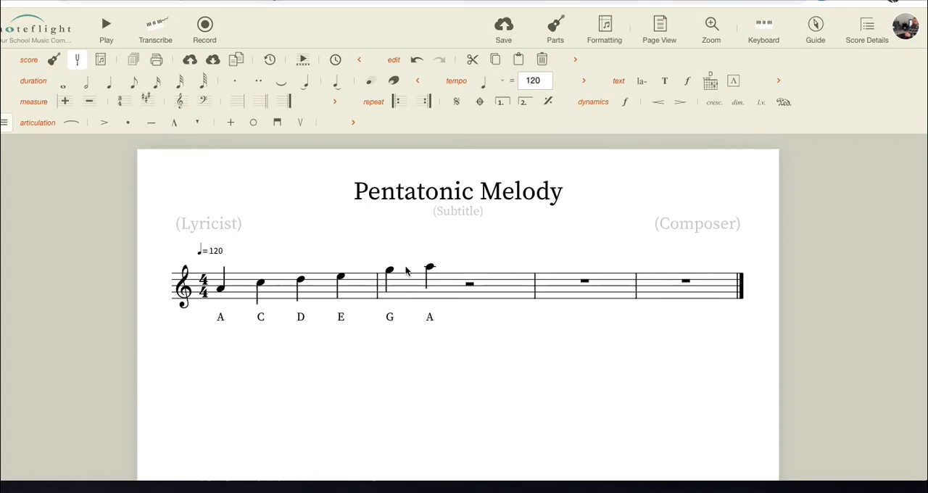
- Replace the high A in measure 2 with a low A below the staff
click(222, 292)
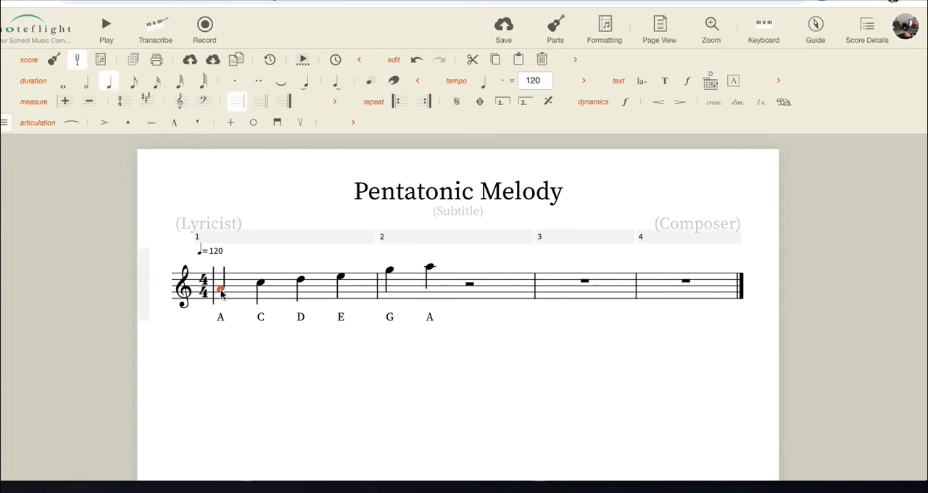
click(429, 268)
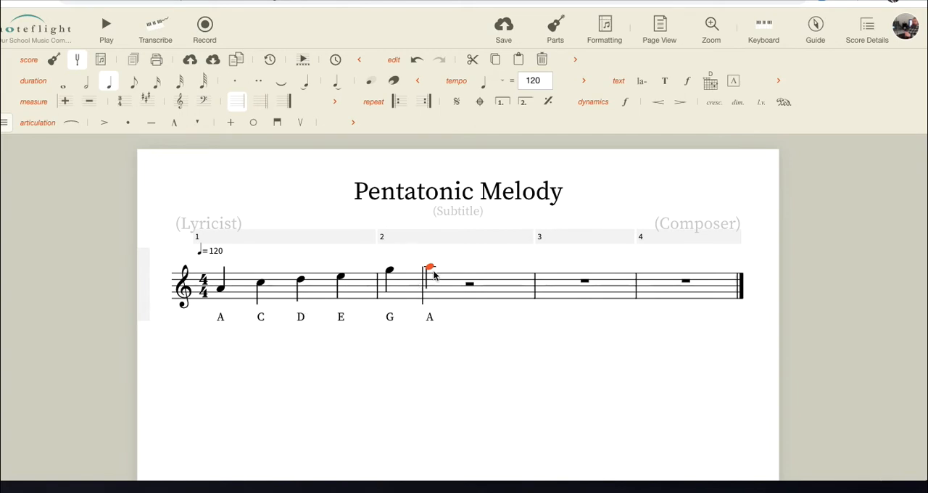
key(Delete)
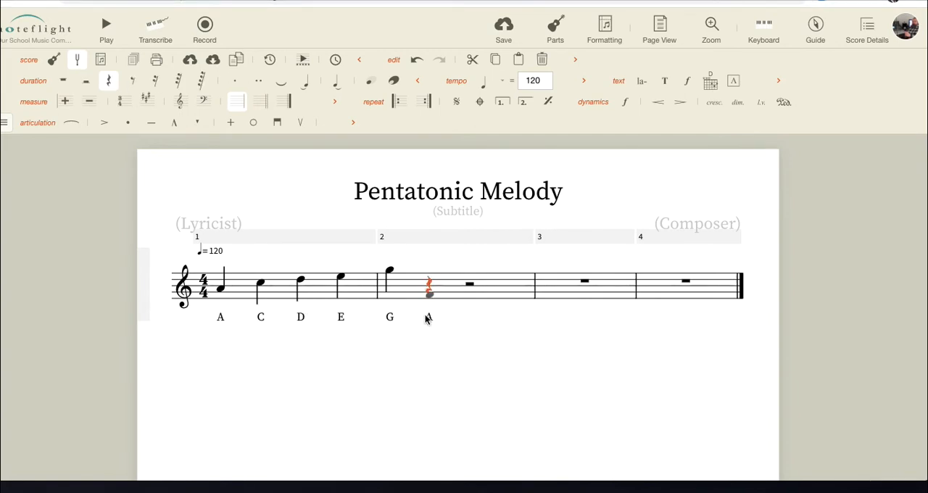
click(428, 311)
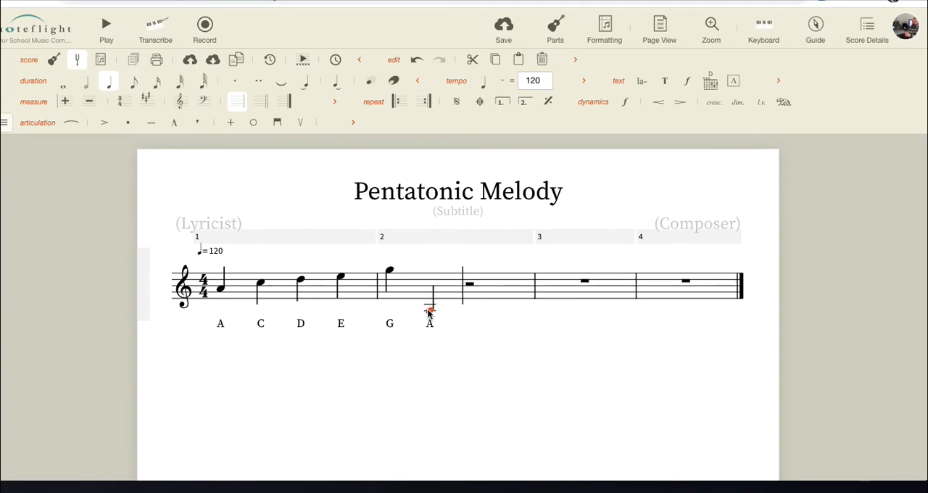
key(Delete)
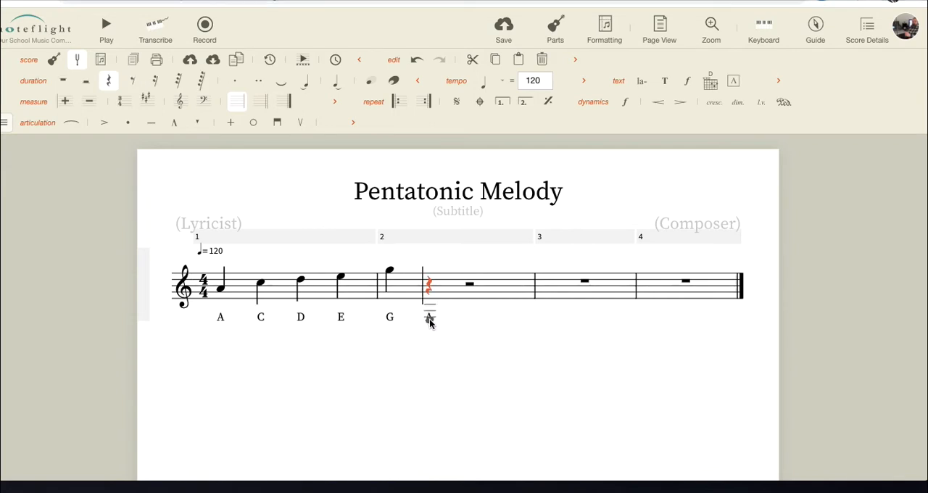
key(a)
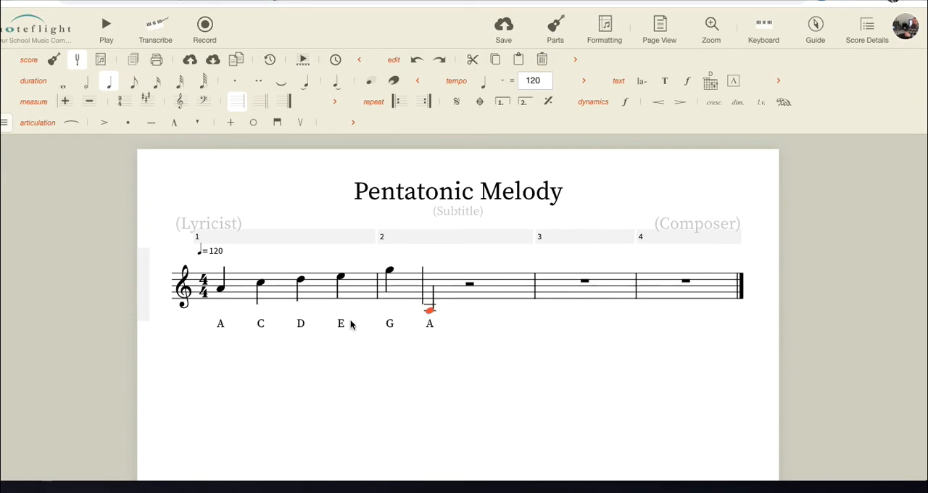
- Undo the scale notes and their letter-name lyrics until all four measures are empty
key(shift+Up)
key(Delete)
key(Delete)
key(Delete)
key(Delete)
key(Delete)
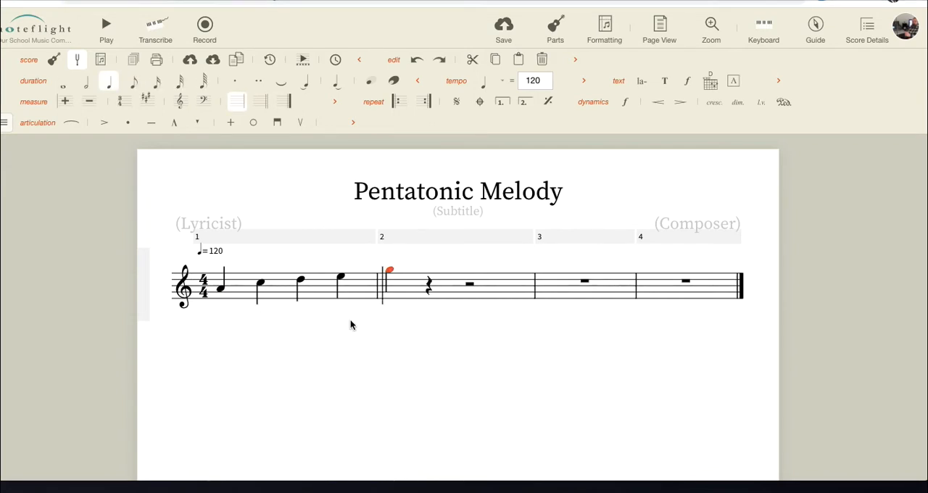
key(Delete)
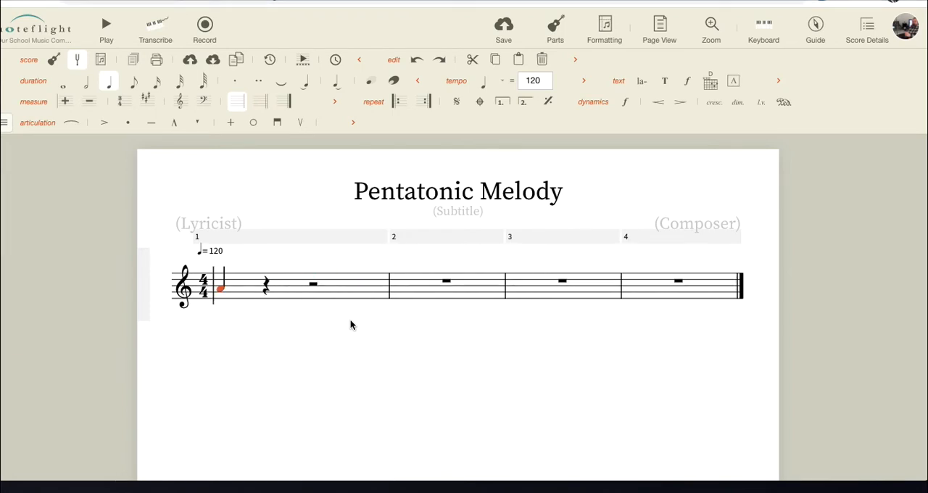
key(Delete)
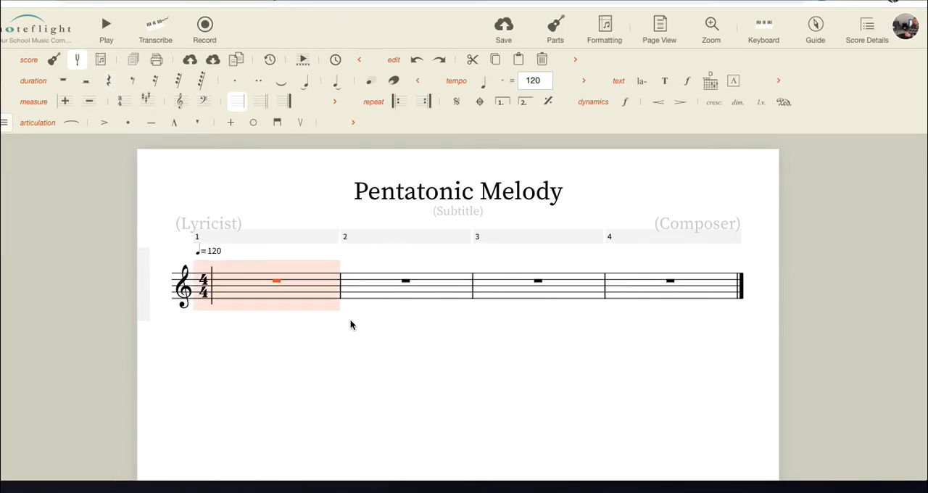
- Enter a quarter-note A and a quarter-note C on the first two beats of measure 1
click(224, 290)
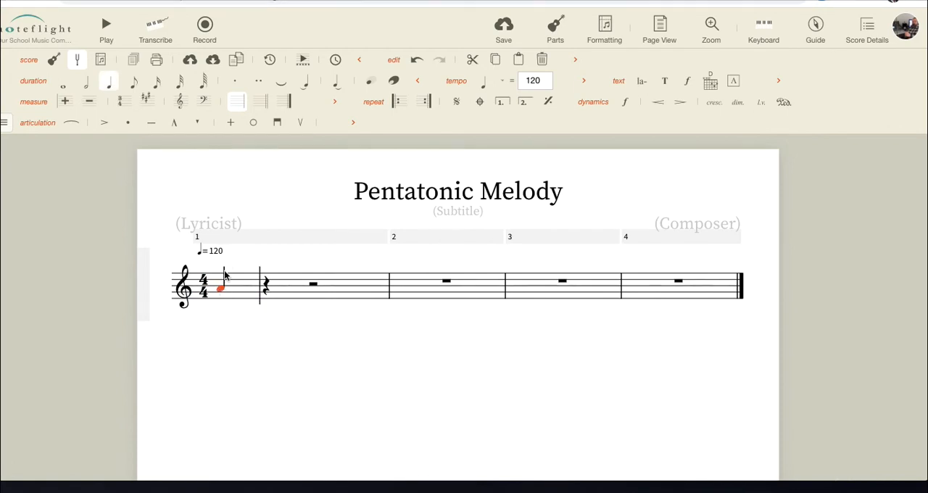
click(267, 285)
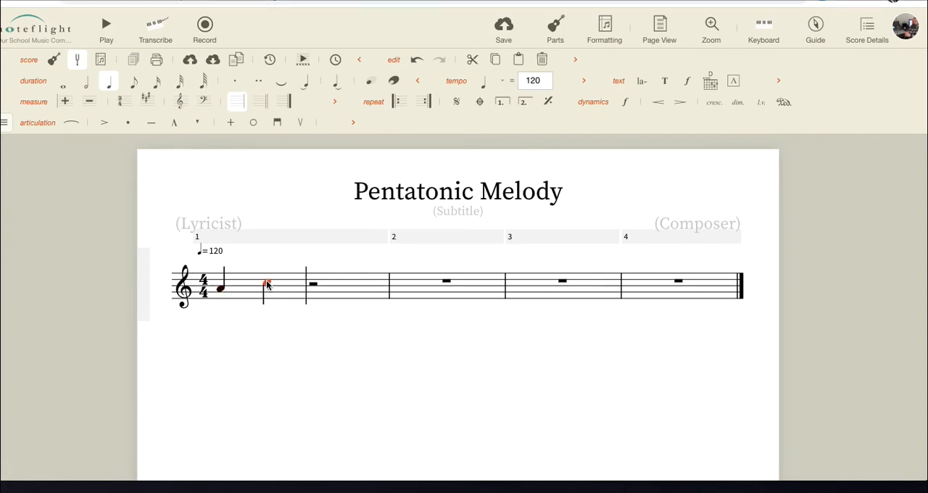
click(310, 289)
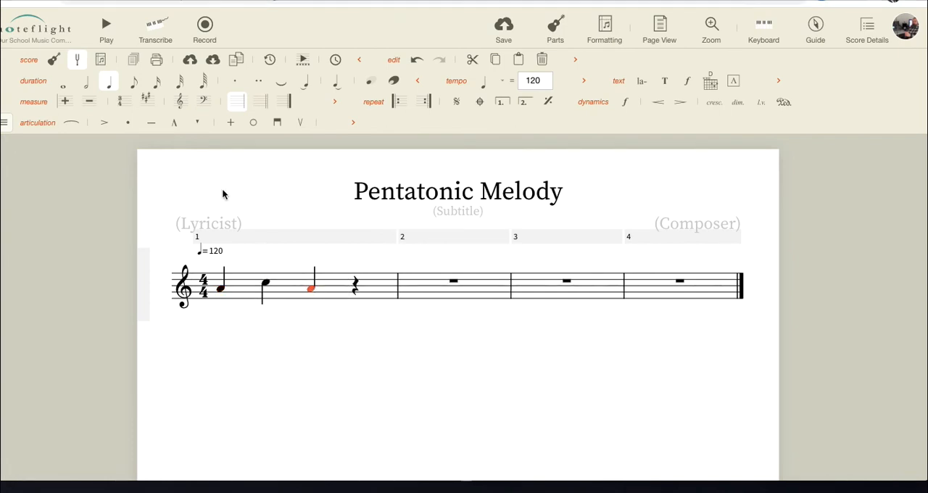
click(134, 86)
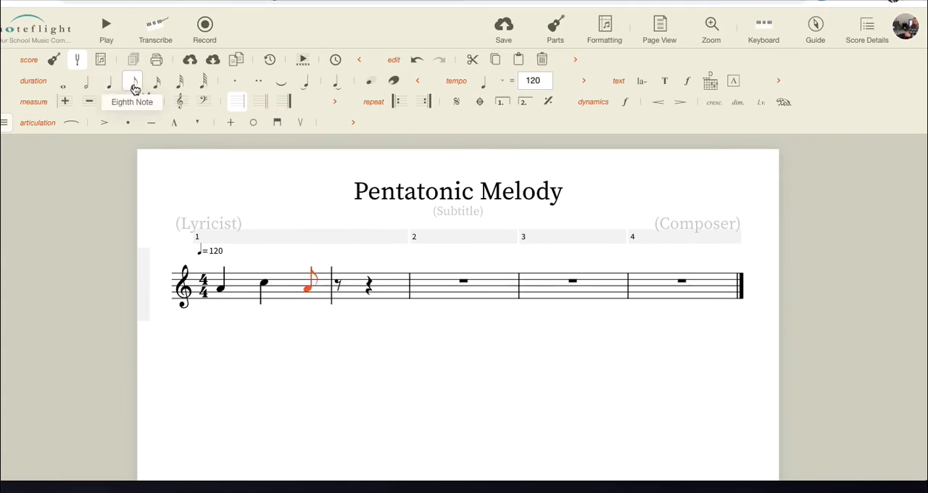
key(a)
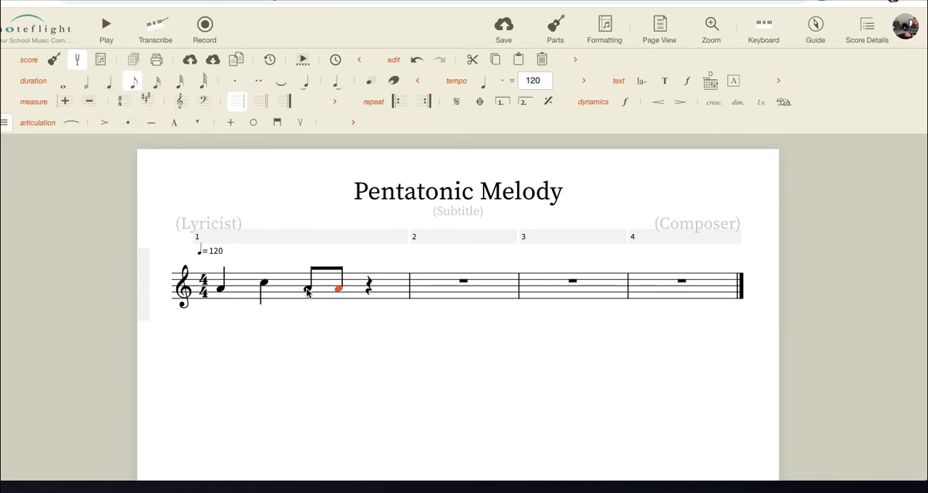
key(ctrl+z)
key(ctrl+z)
key(ctrl+z)
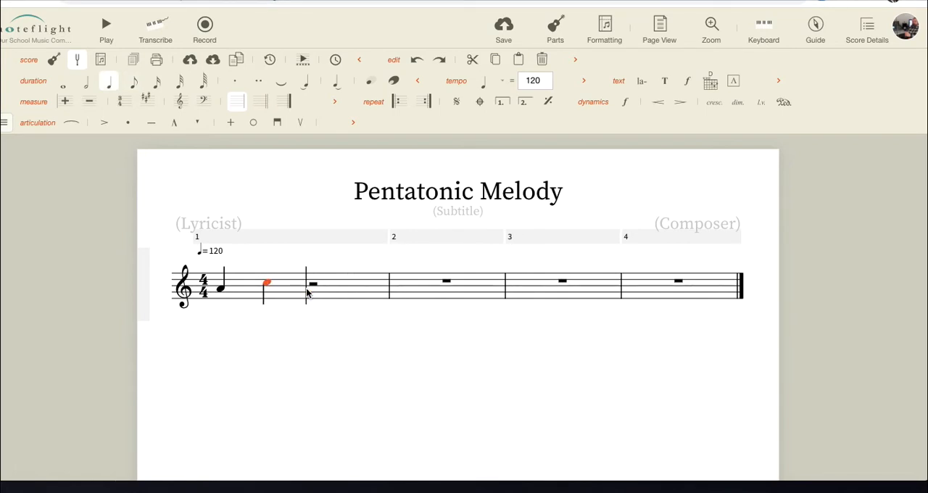
- Complete measure 1 with two eighth-note As on beat three and a quarter-note G on beat four
click(306, 291)
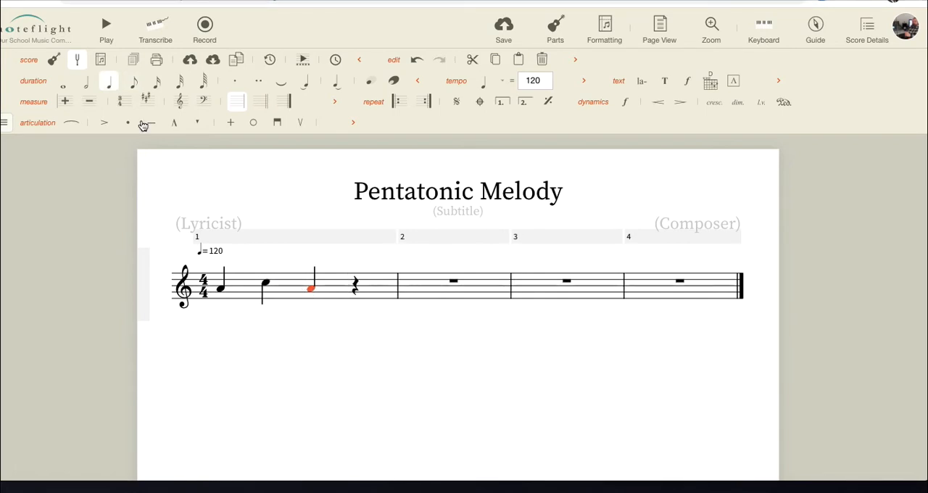
click(134, 84)
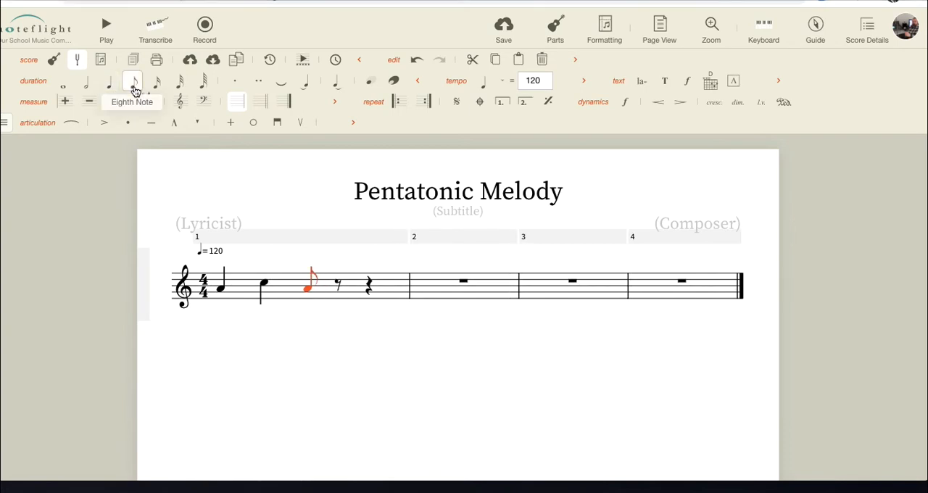
key(a)
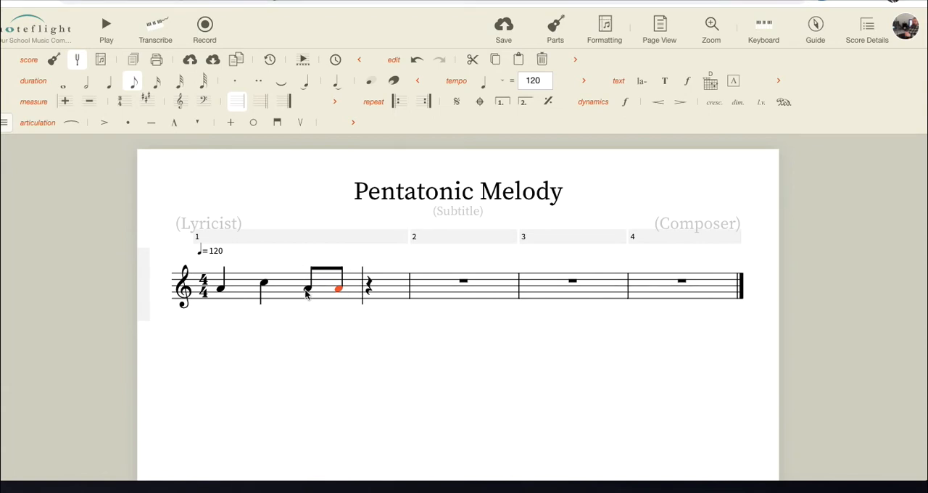
click(361, 291)
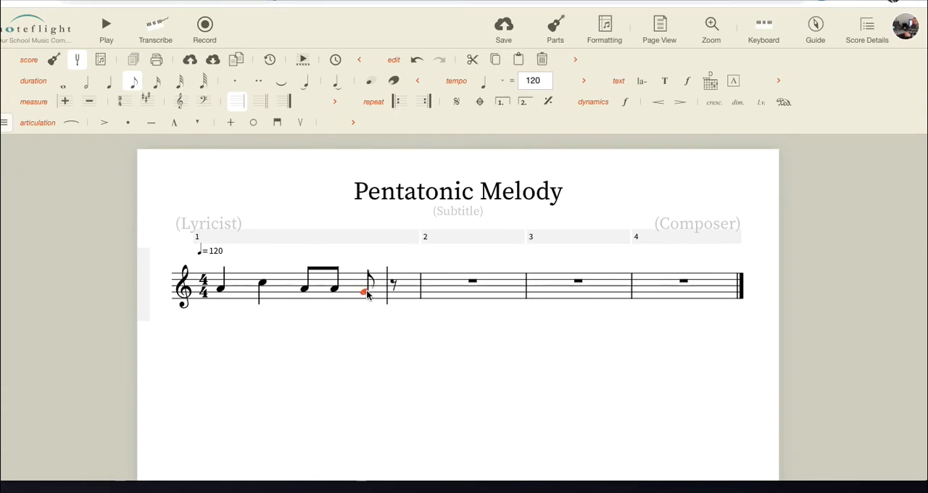
click(109, 82)
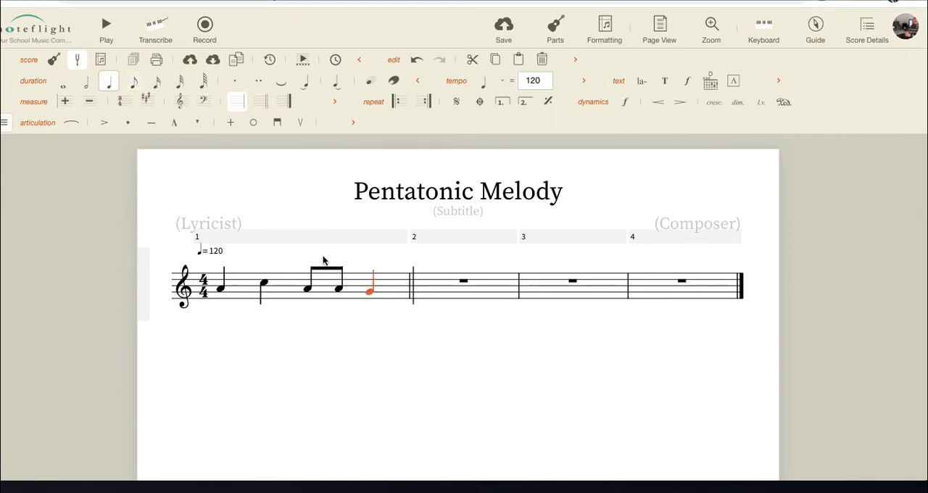
- Fill measure 2 with a quarter-note E, a quarter-note G and a half-note A
click(415, 297)
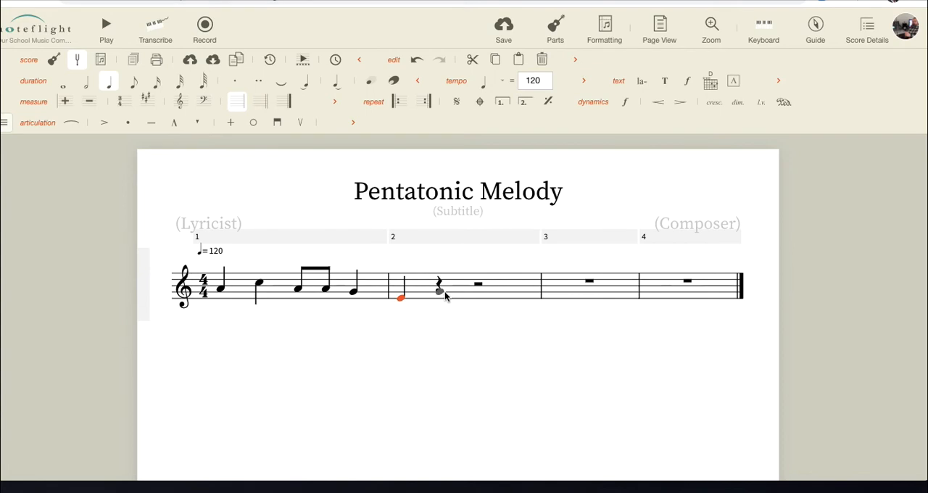
click(445, 293)
click(473, 292)
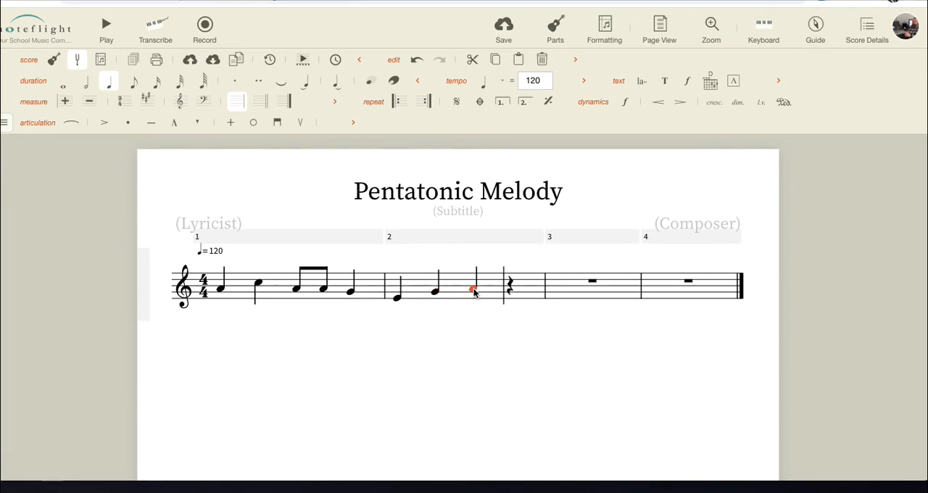
click(85, 87)
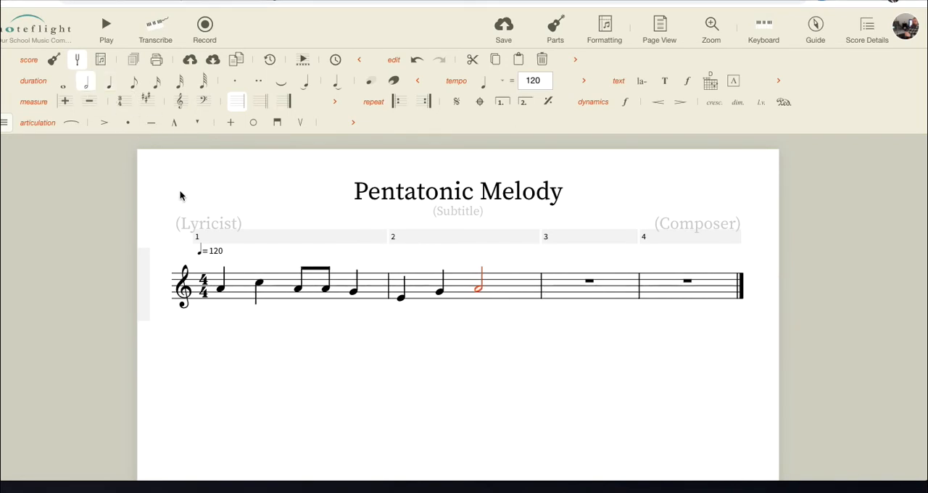
- Play back the two-measure phrase from the start of measure 1 to check how it sounds
click(211, 283)
key(space)
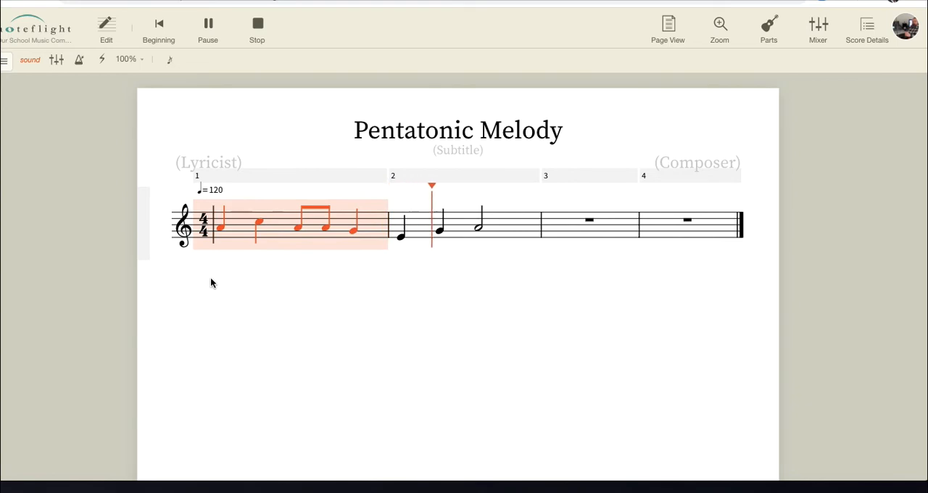
key(space)
click(384, 305)
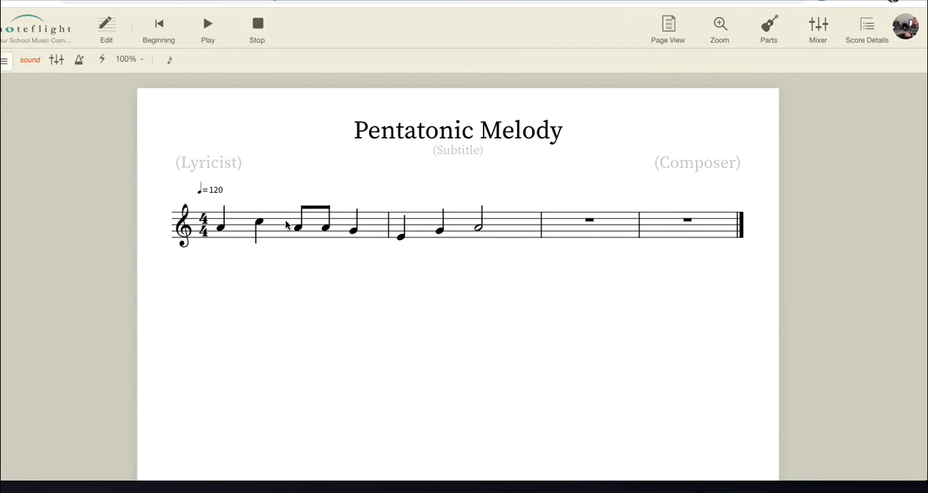
key(space)
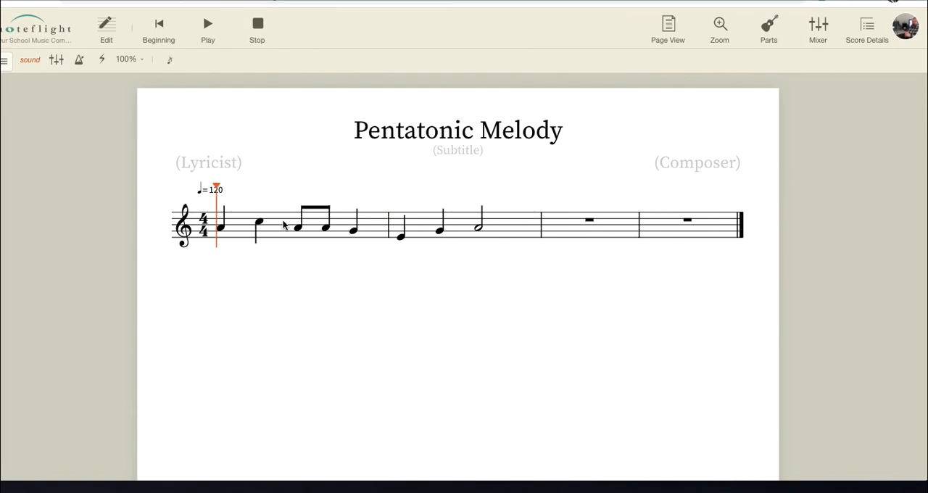
click(113, 34)
click(244, 289)
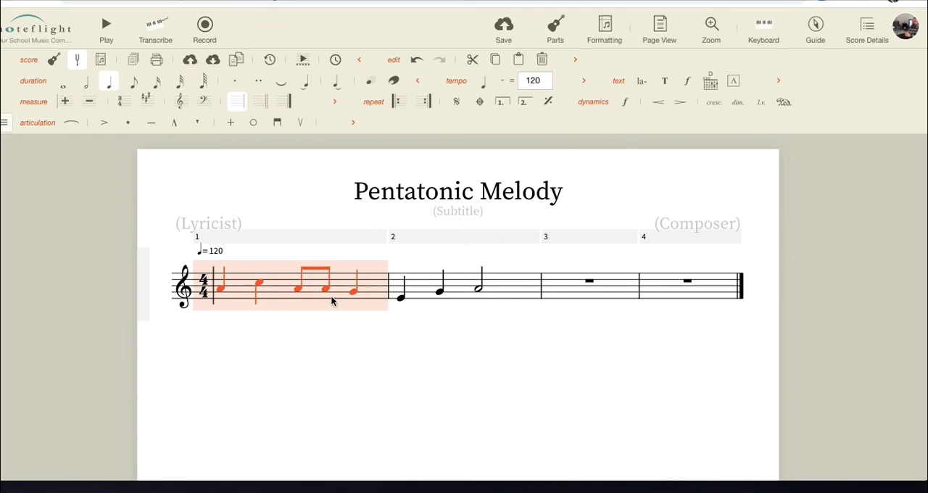
key(space)
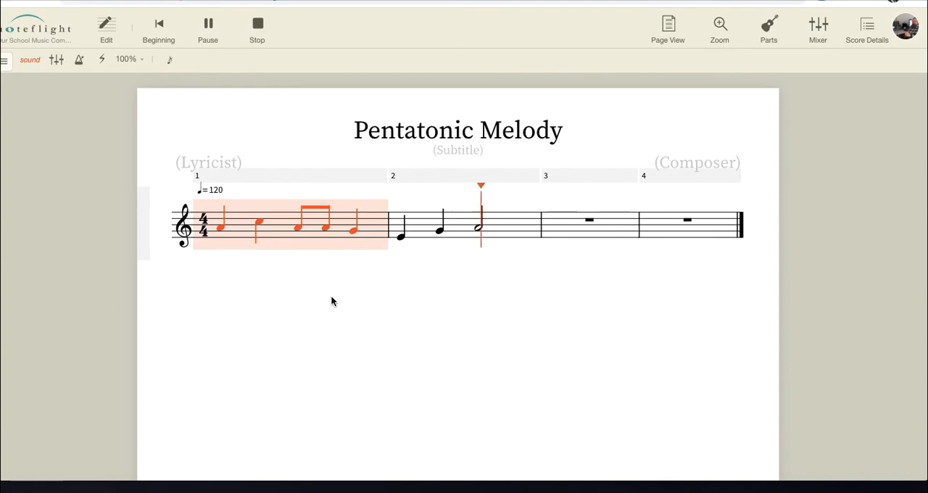
key(space)
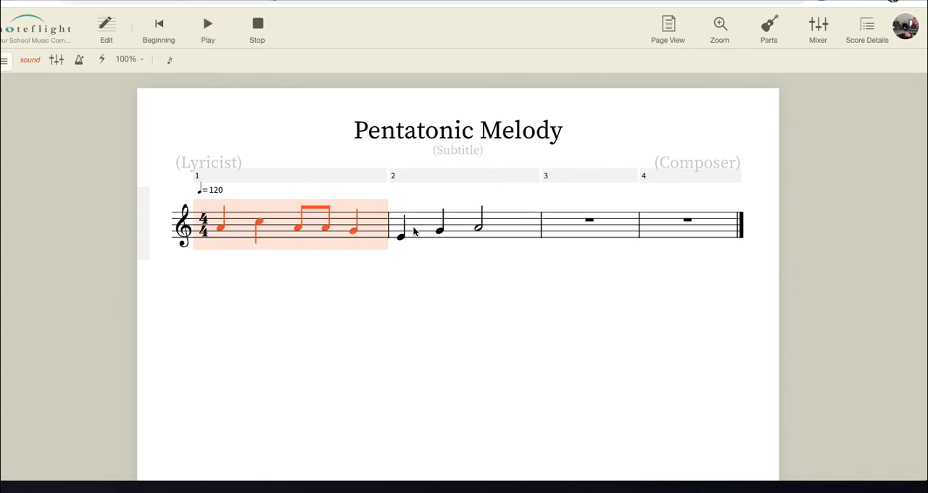
click(401, 228)
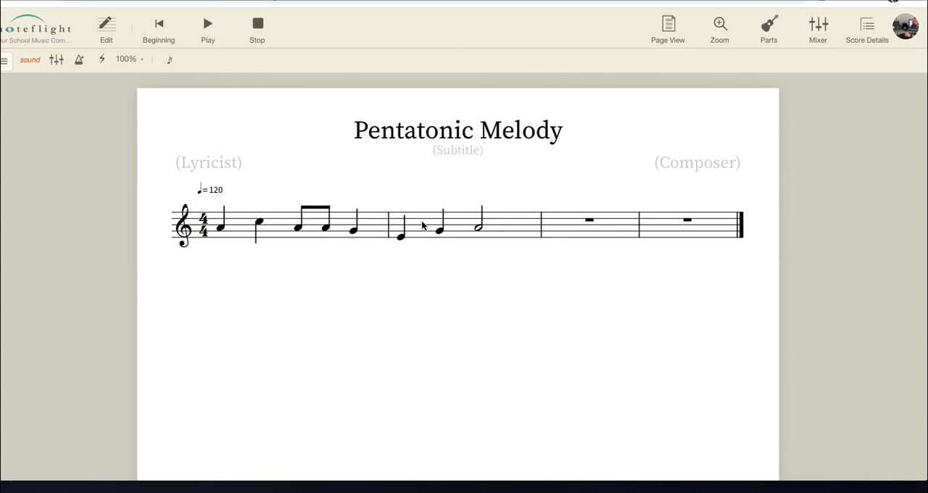
- Return to editing the score and copy measures 1 and 2 into measures 3 and 4
click(109, 29)
click(363, 290)
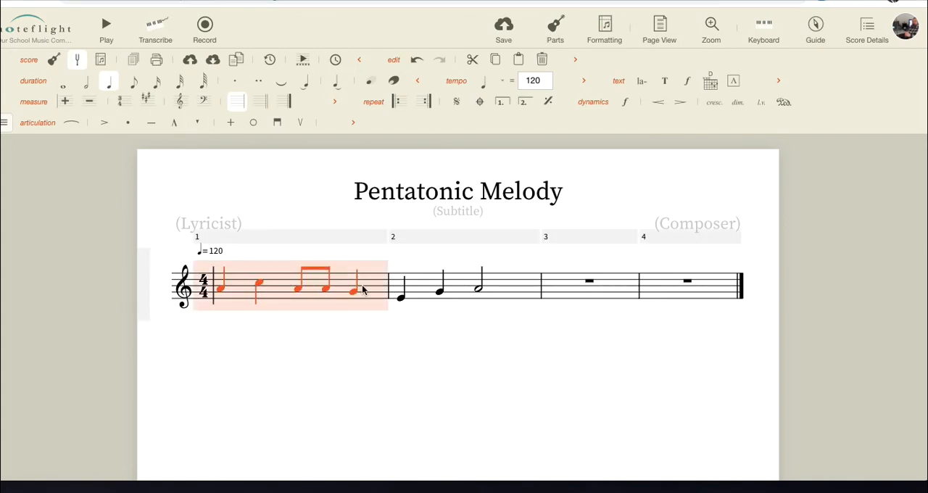
shift+click(415, 293)
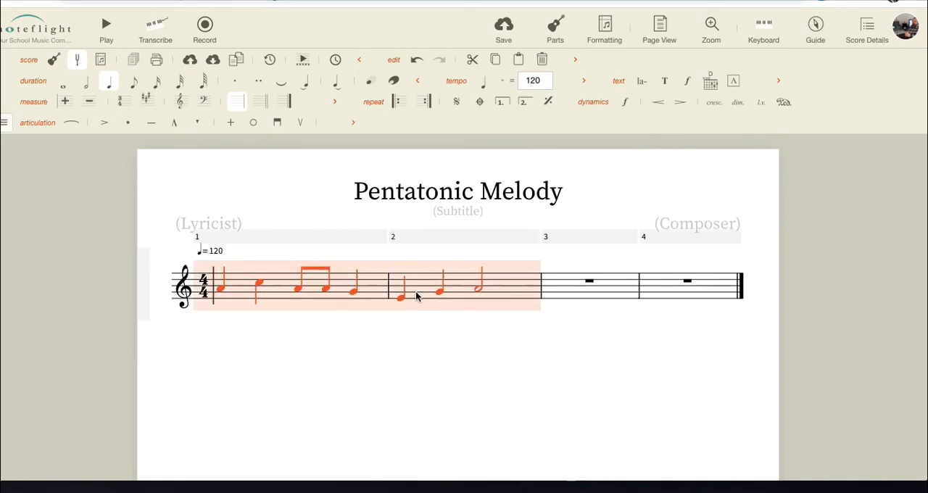
click(569, 296)
key(shift+Right)
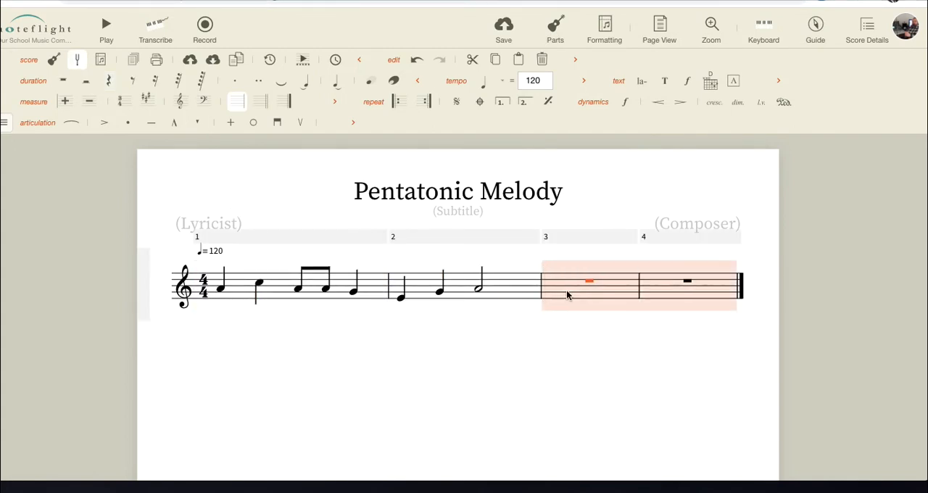
key(ctrl+v)
- Shift the pasted notes in measures 3 and 4 up two scale steps so that the phrase starts on C
key(Up)
key(Up)
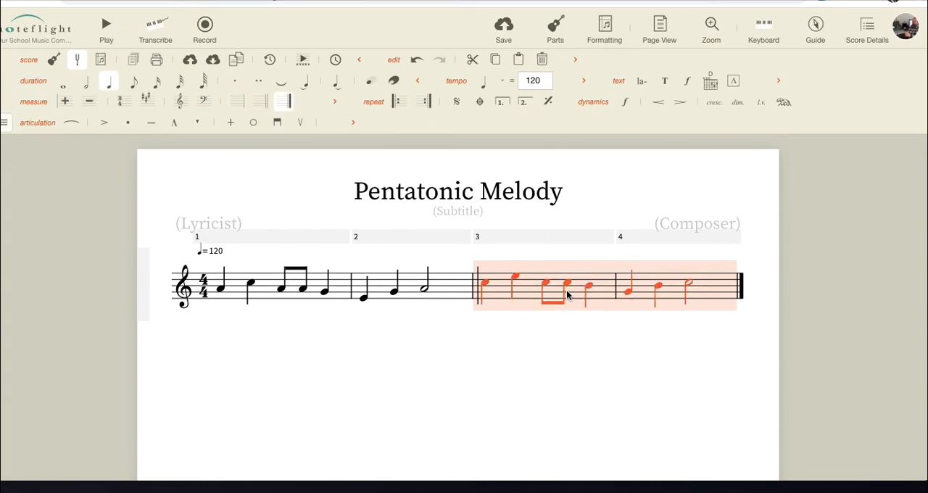
key(Escape)
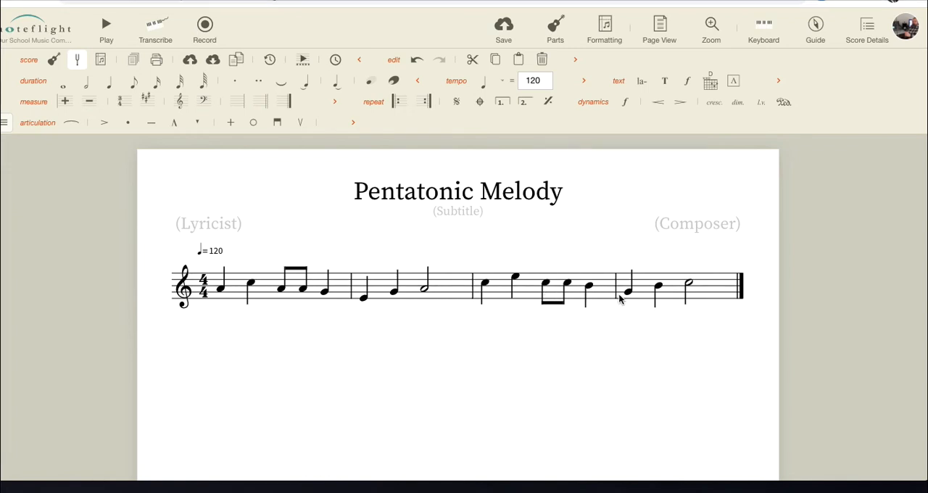
- Lower the last note of measure 3 and the second note of measure 4 to A
click(589, 287)
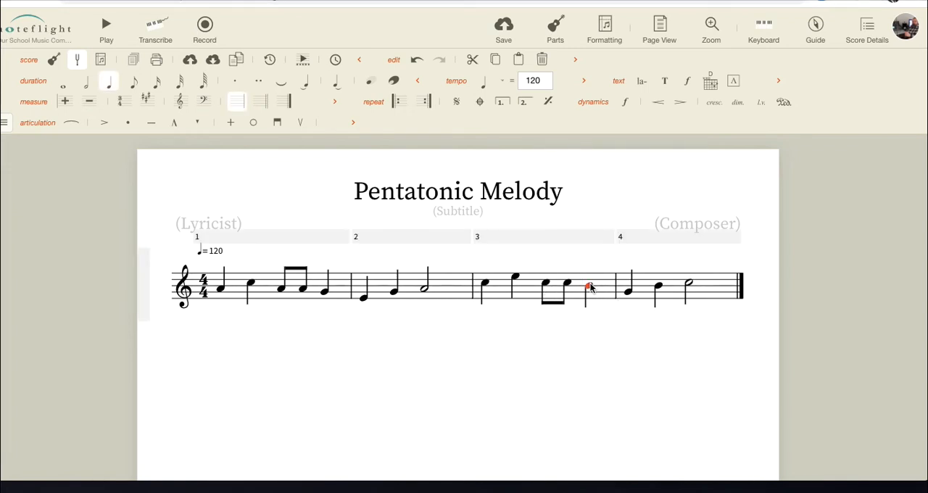
key(Down)
click(657, 287)
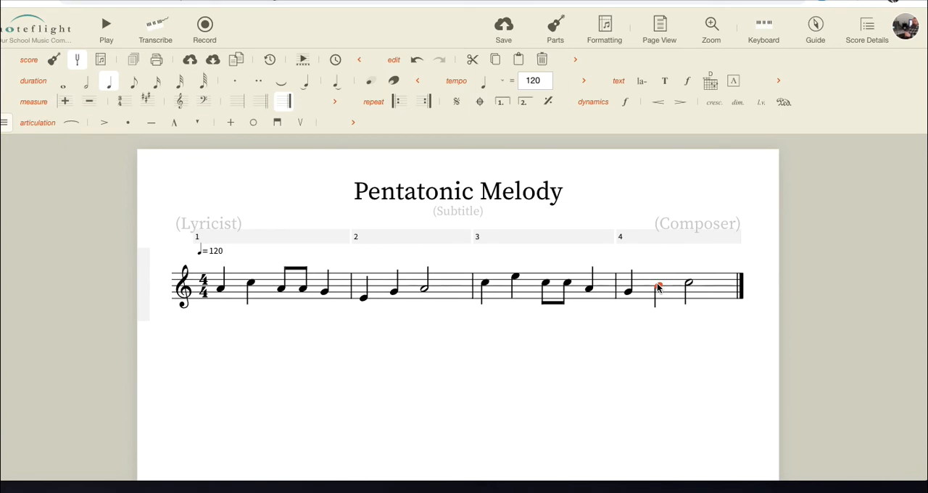
key(Down)
- Play back the four-measure melody from the beginning of measure 1
click(215, 279)
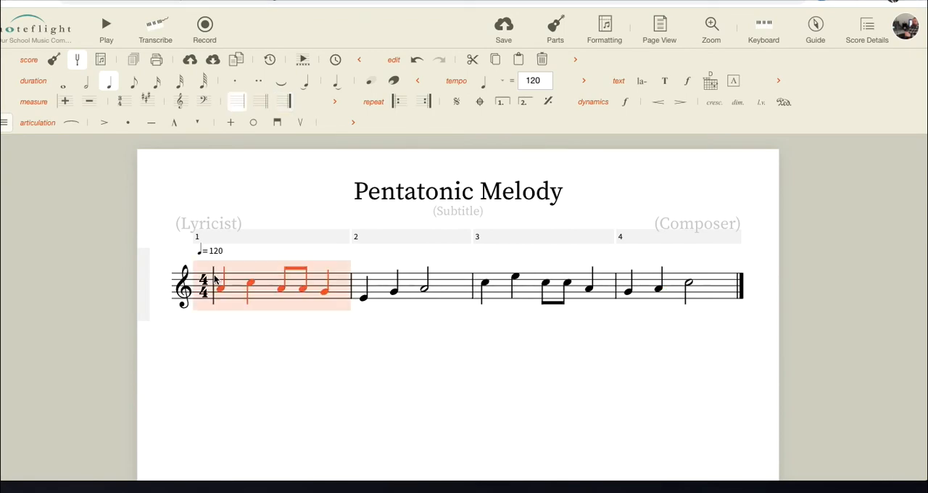
key(space)
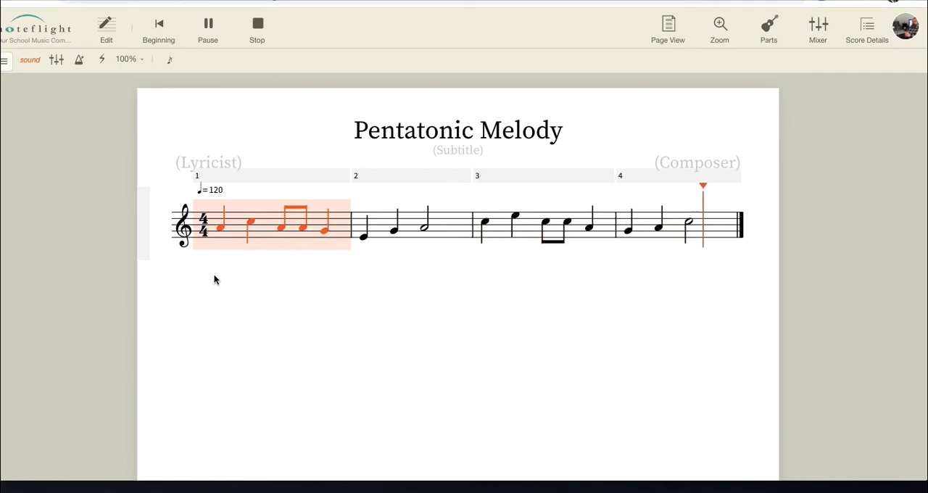
click(369, 302)
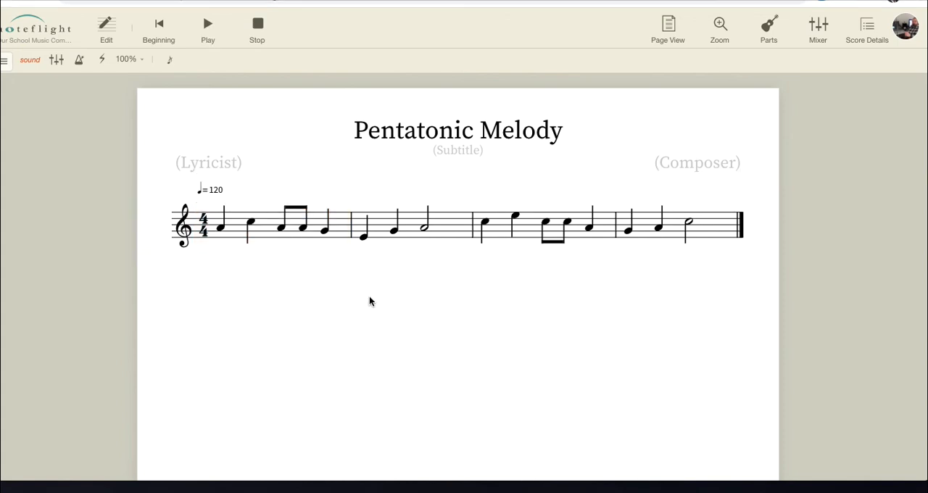
- Return to editing and lower the second note of measure 3 to A
click(515, 218)
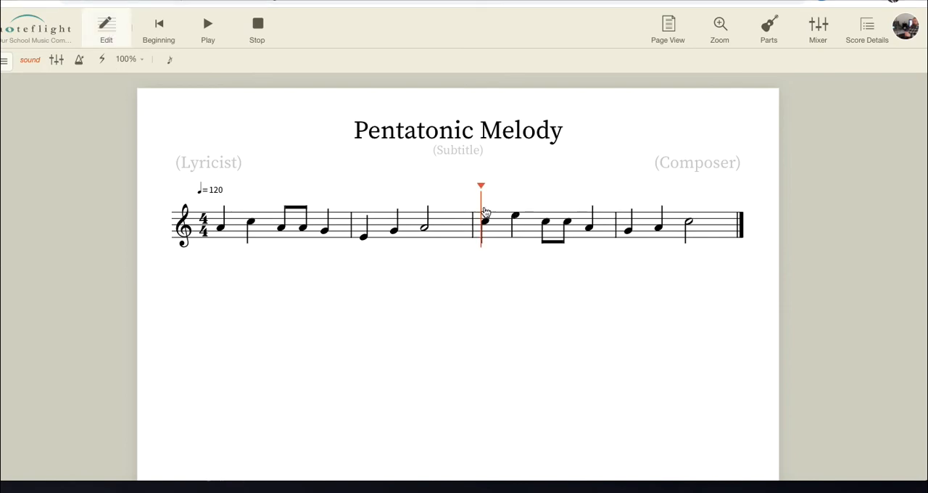
click(516, 278)
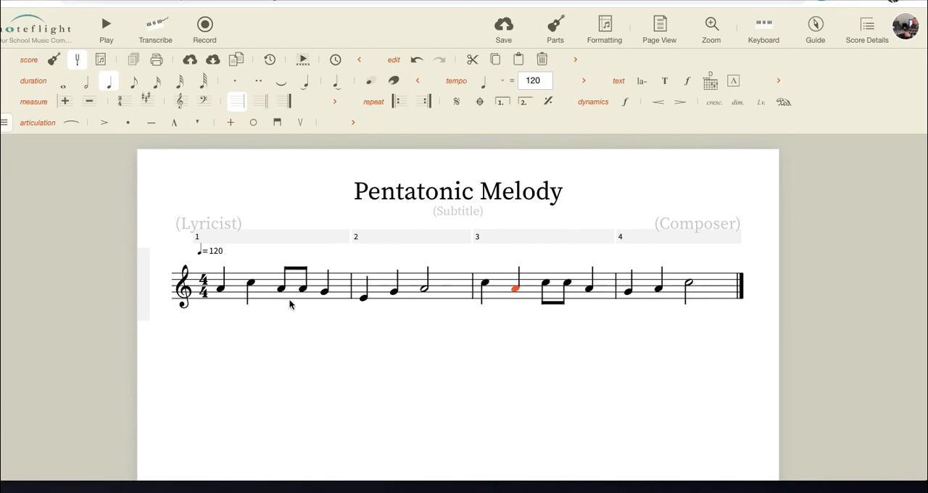
- Add four empty measures after measure 4 at the end of the score
click(743, 278)
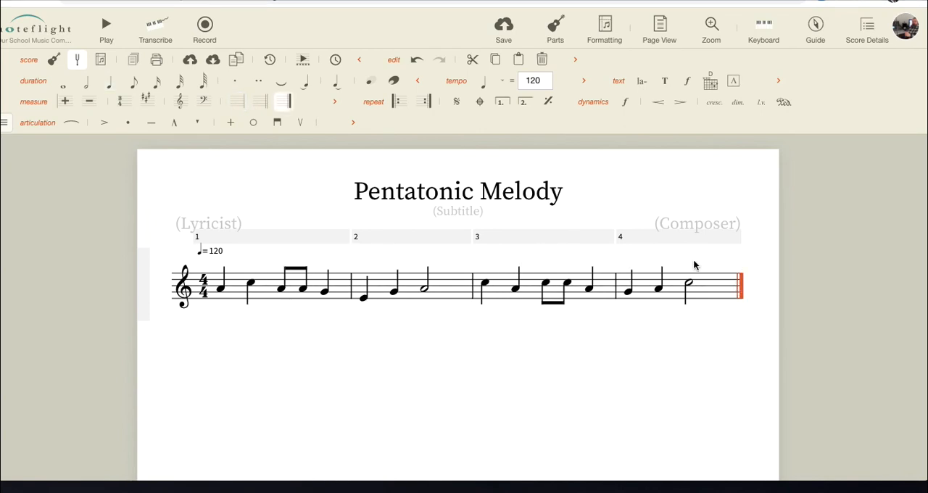
click(72, 106)
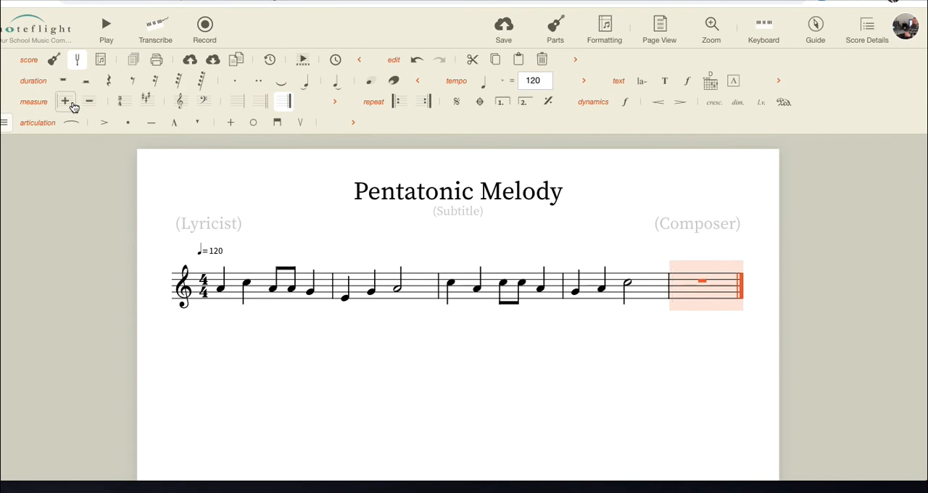
click(73, 106)
click(73, 106)
click(73, 106)
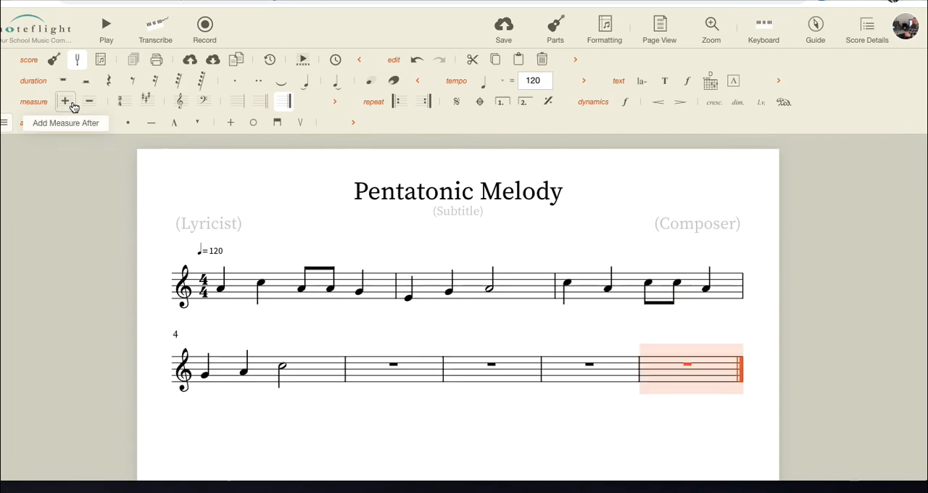
- Fill measure 5 with half notes A and G, and measure 6 with half notes E and G
click(371, 373)
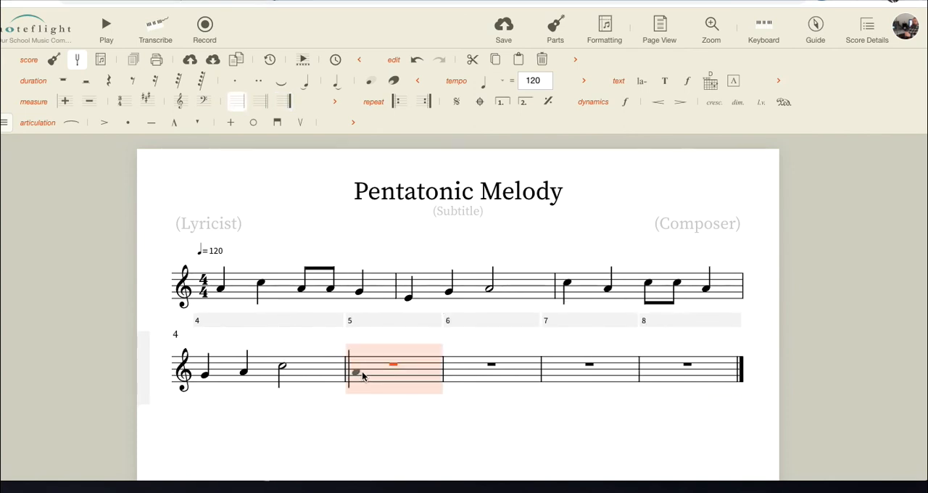
click(362, 375)
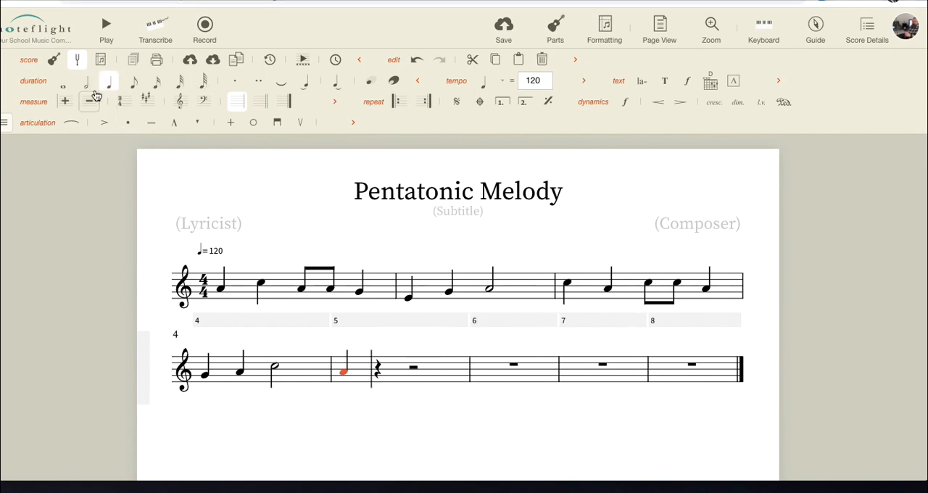
click(86, 83)
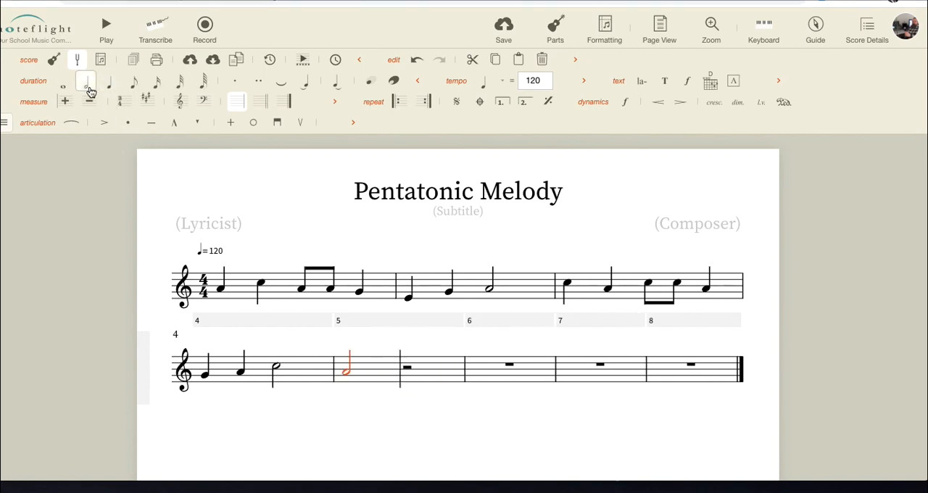
click(407, 375)
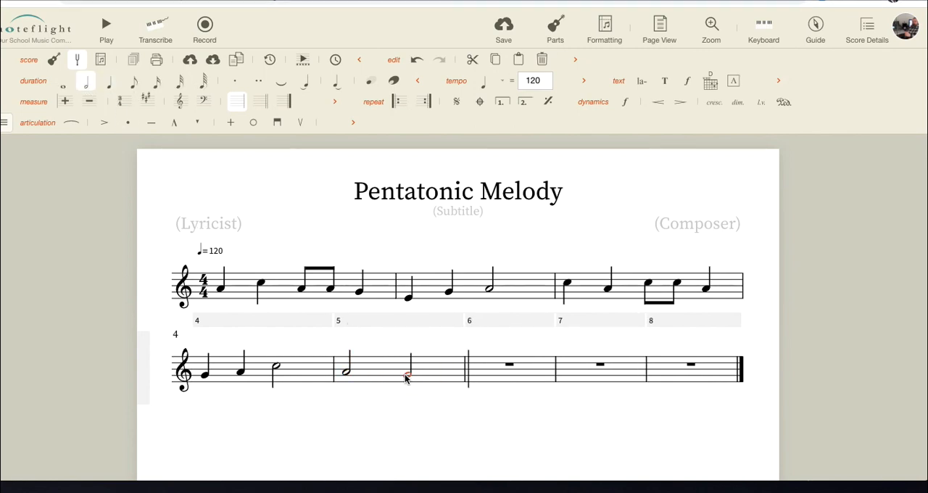
click(489, 384)
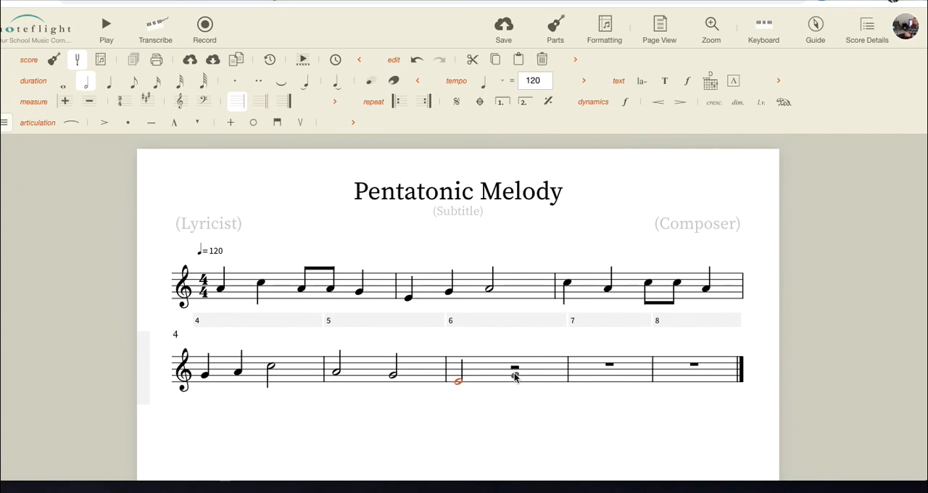
click(514, 375)
- Copy the opening phrase from measures 1 and 2 into measures 7 and 8
click(285, 290)
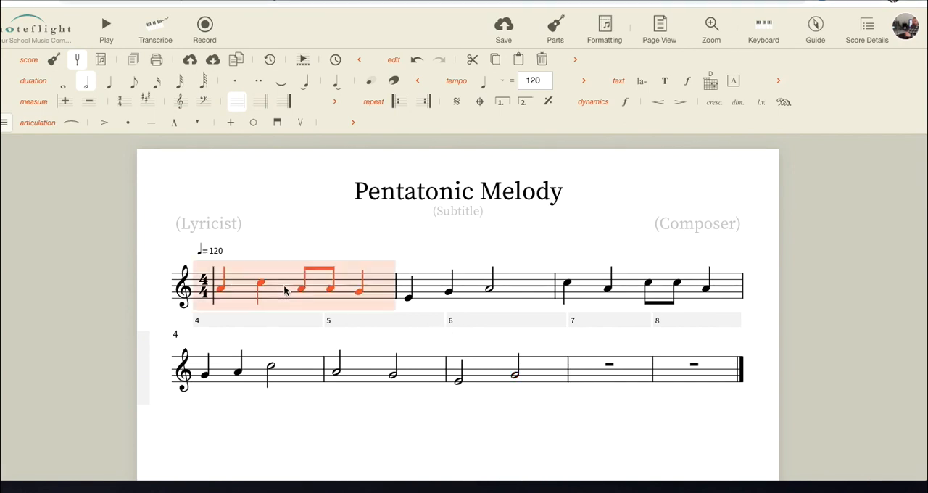
shift+click(439, 290)
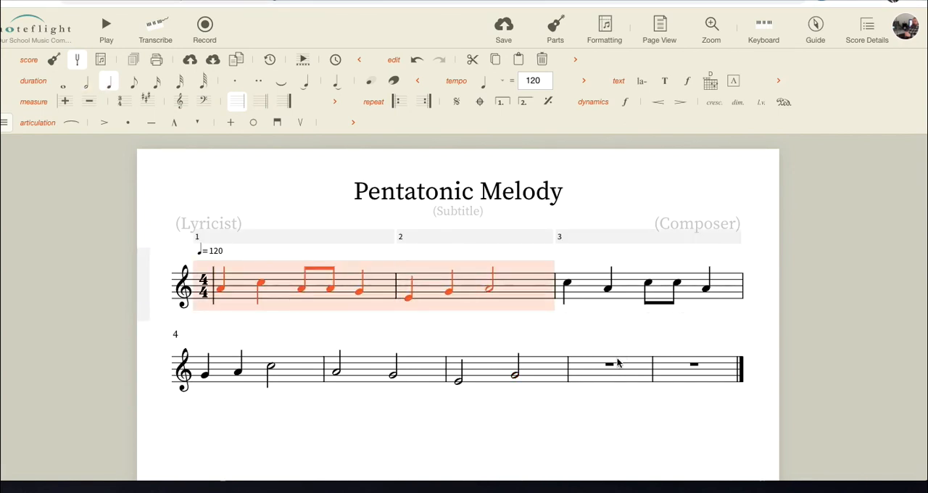
click(587, 373)
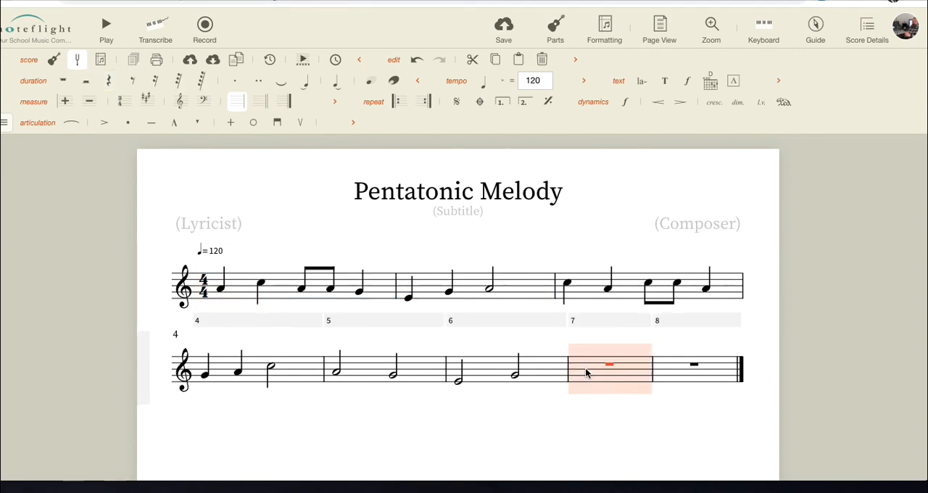
key(ctrl+v)
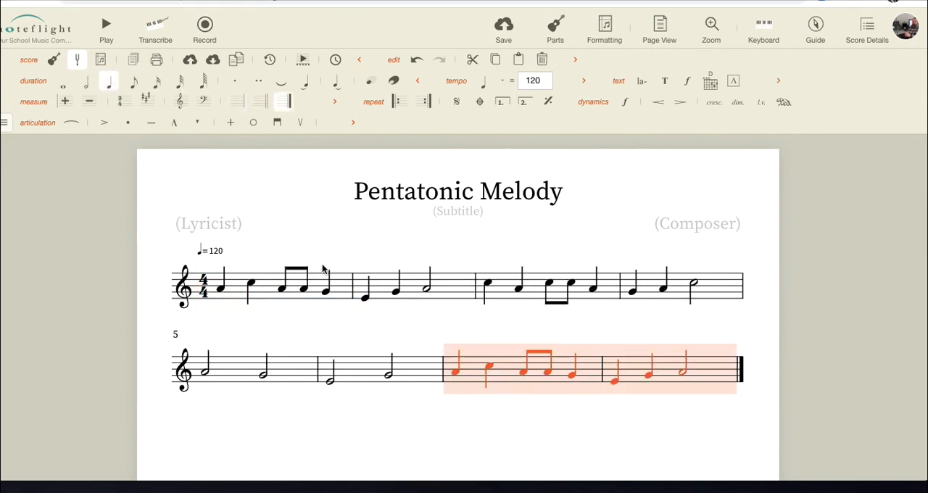
- Play back the eight-measure melody from its first note
click(216, 287)
key(space)
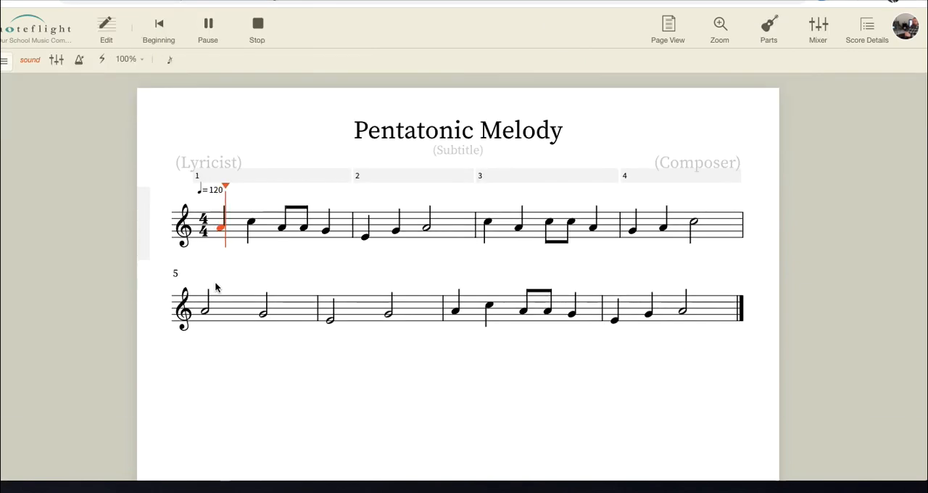